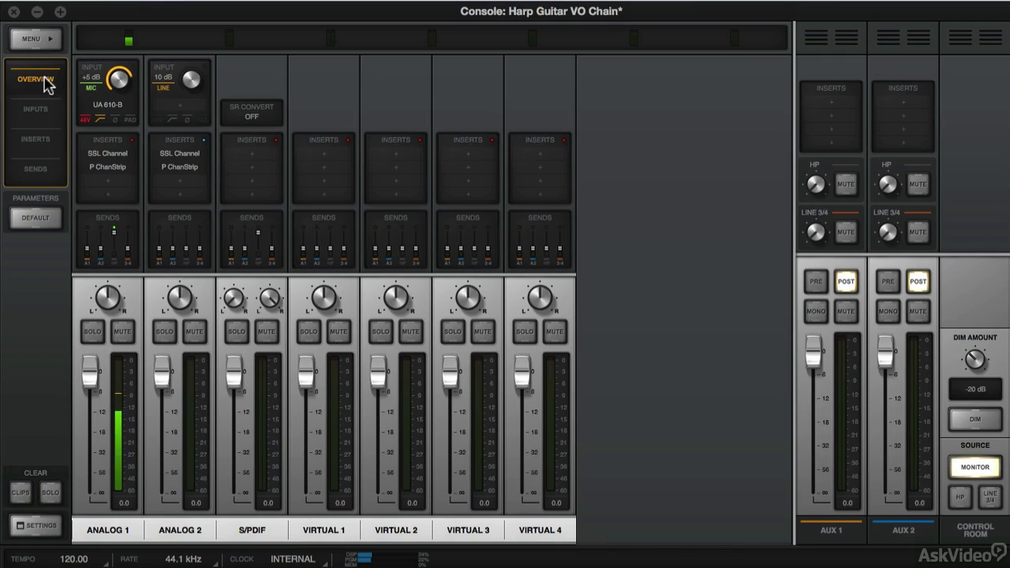
Switch the mixer to the Sends view, briefly returning to the channel overview first
{"action": "left_click", "coordinate": [40, 169]}
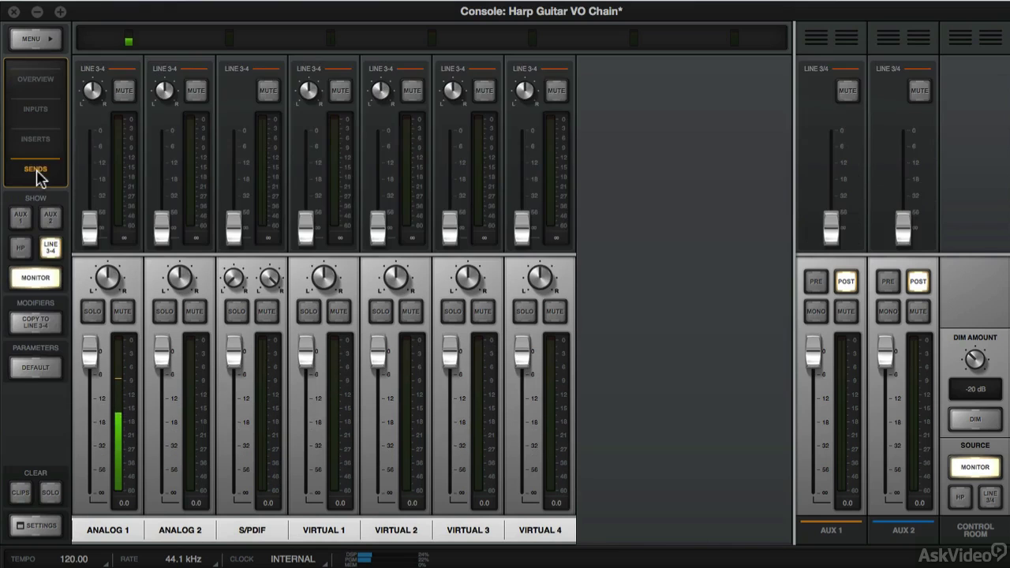
{"action": "left_click", "coordinate": [45, 79]}
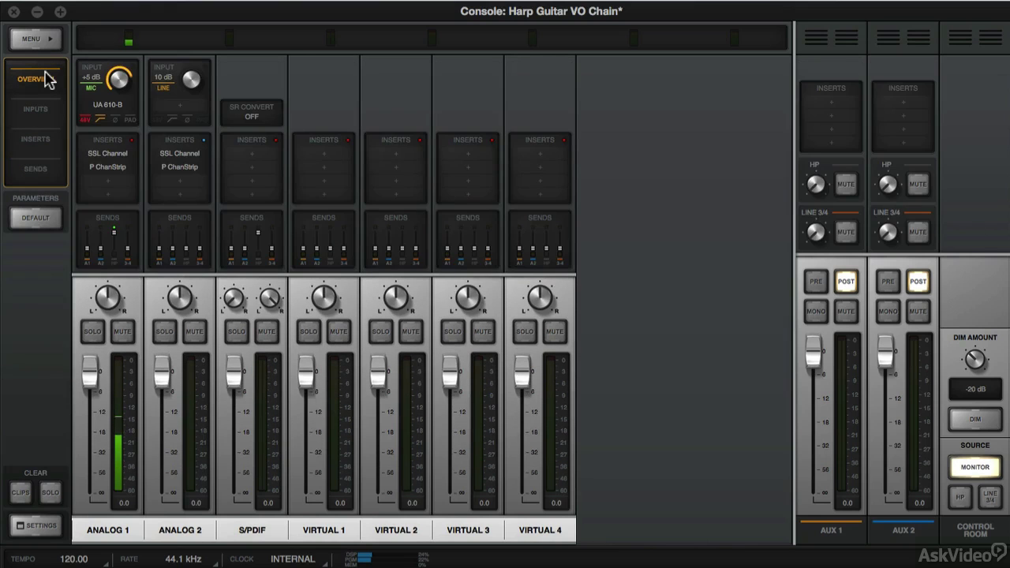
{"action": "key", "text": "super+4"}
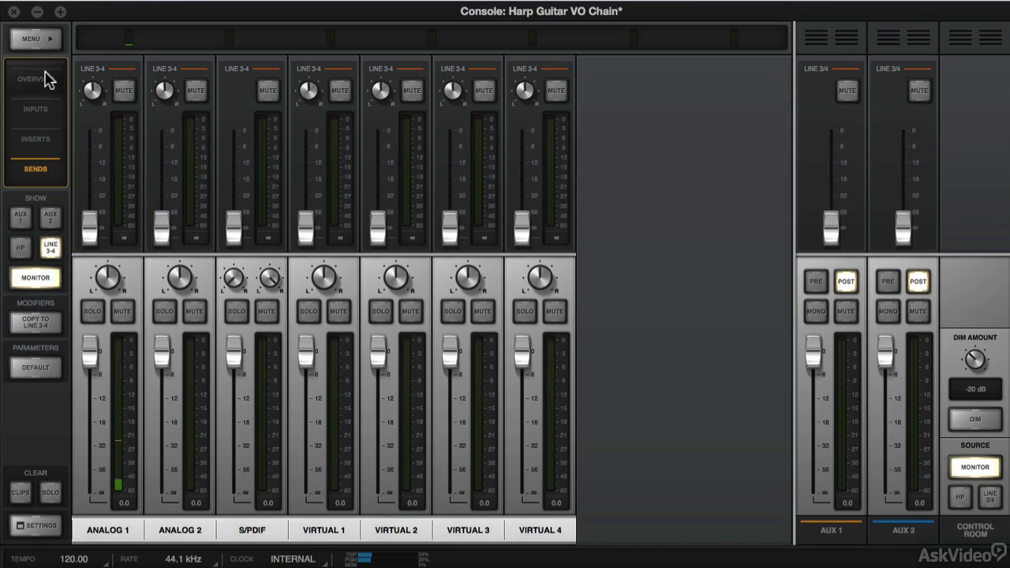
Cycle the shown sends through AUX 1, AUX 2, HP and LINE 3-4, ending on AUX 1
{"action": "left_click", "coordinate": [20, 217]}
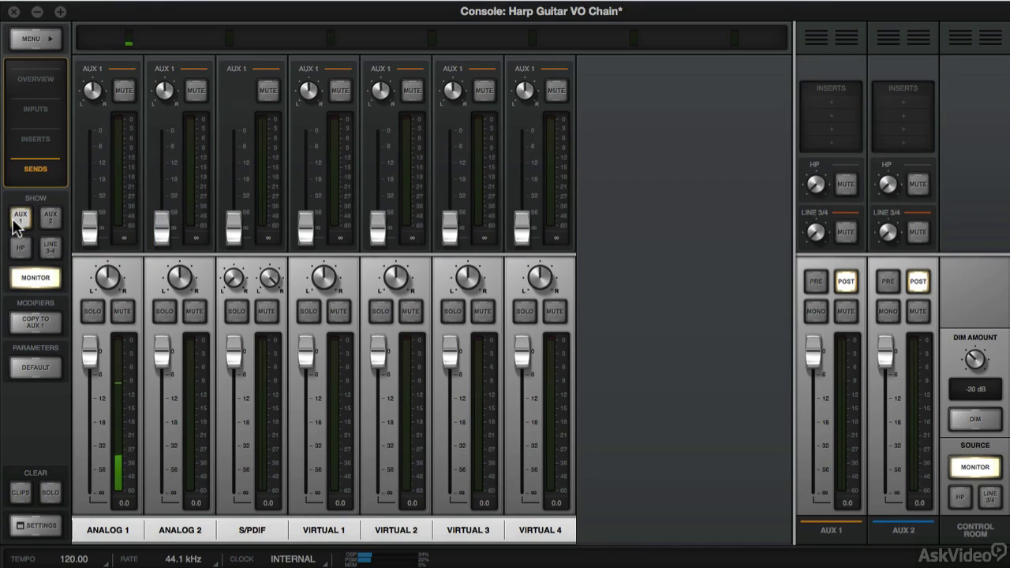
{"action": "left_click", "coordinate": [48, 219]}
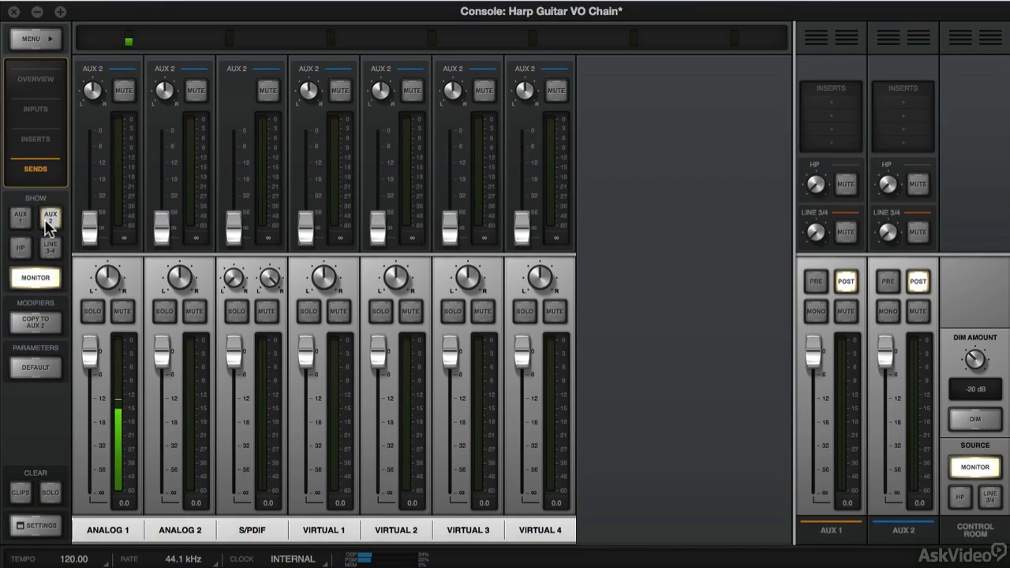
{"action": "left_click", "coordinate": [20, 248]}
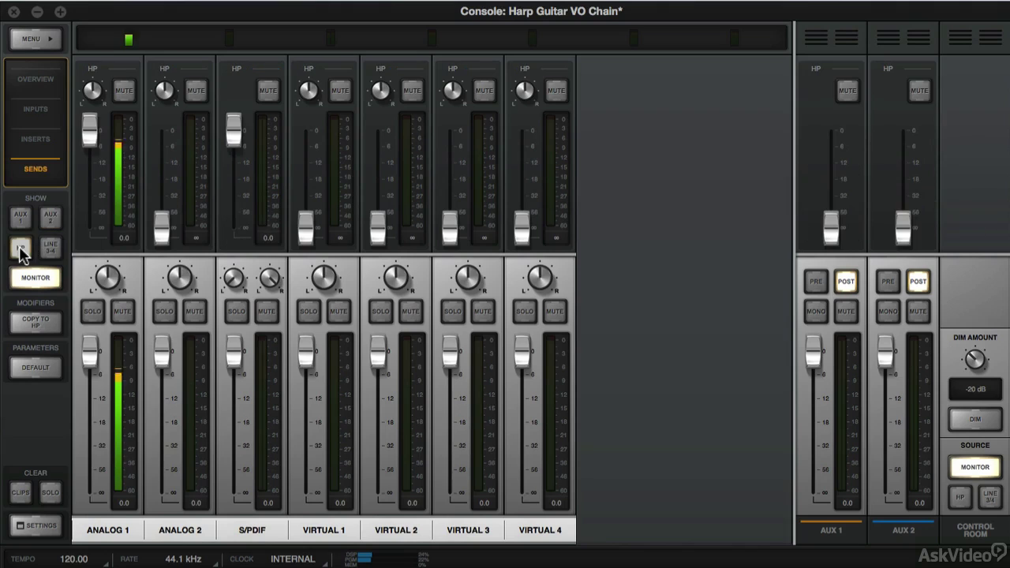
{"action": "left_click", "coordinate": [59, 249]}
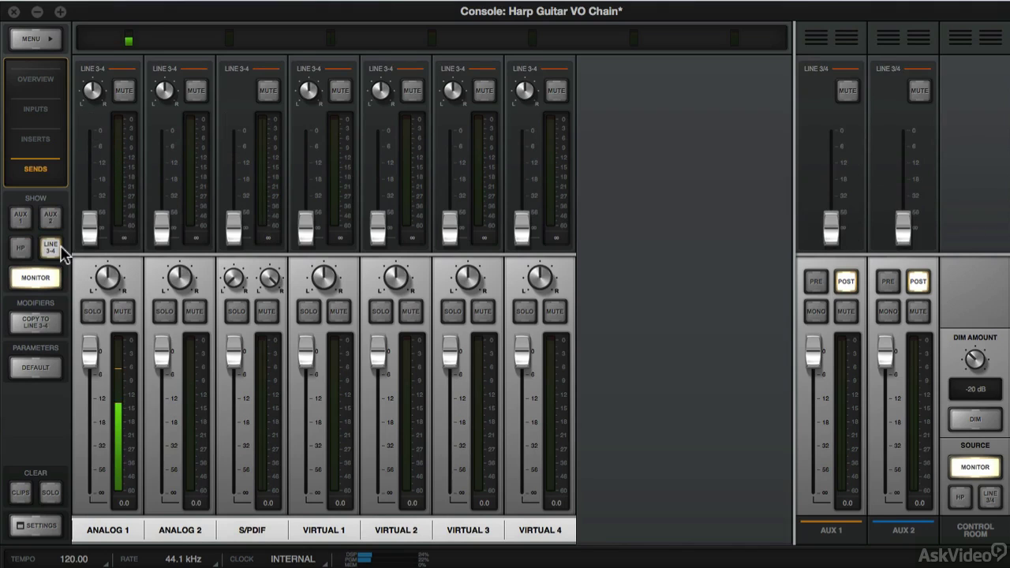
{"action": "left_click", "coordinate": [23, 223]}
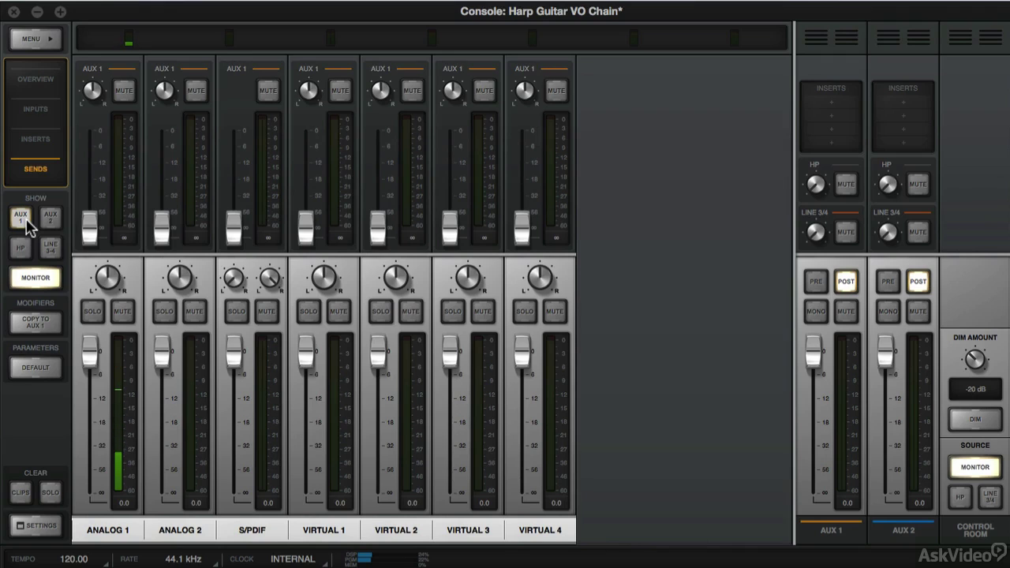
{"action": "left_click", "coordinate": [35, 144]}
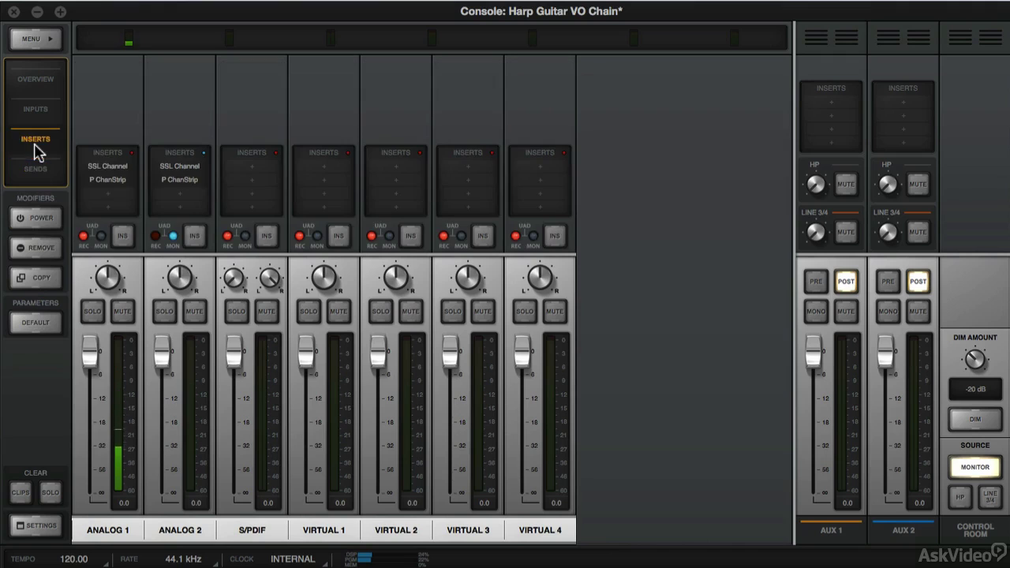
{"action": "left_click", "coordinate": [107, 181]}
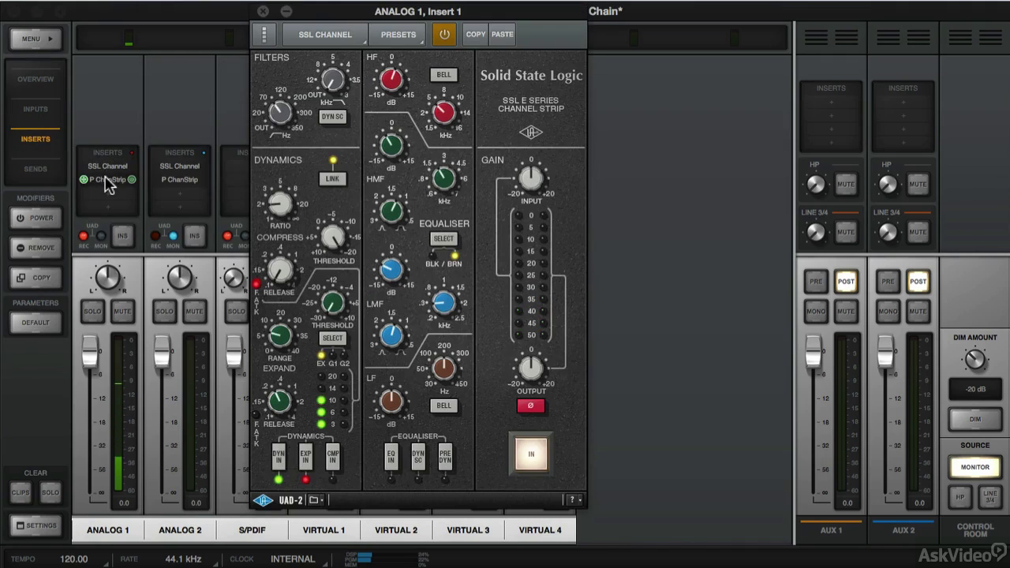
{"action": "left_click", "coordinate": [108, 179]}
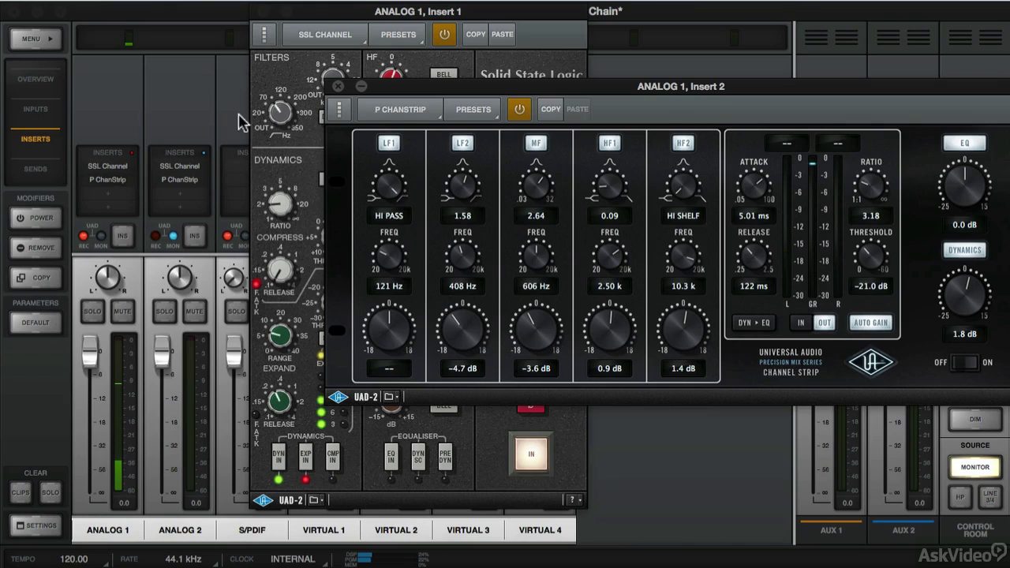
{"action": "left_click", "coordinate": [337, 85]}
{"action": "left_click", "coordinate": [262, 11]}
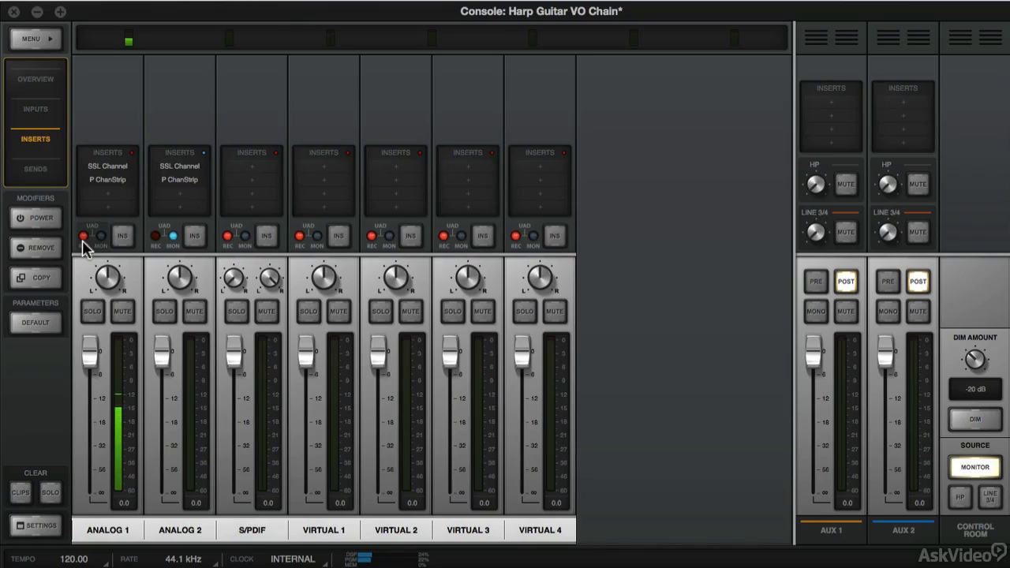
{"action": "left_click", "coordinate": [49, 175]}
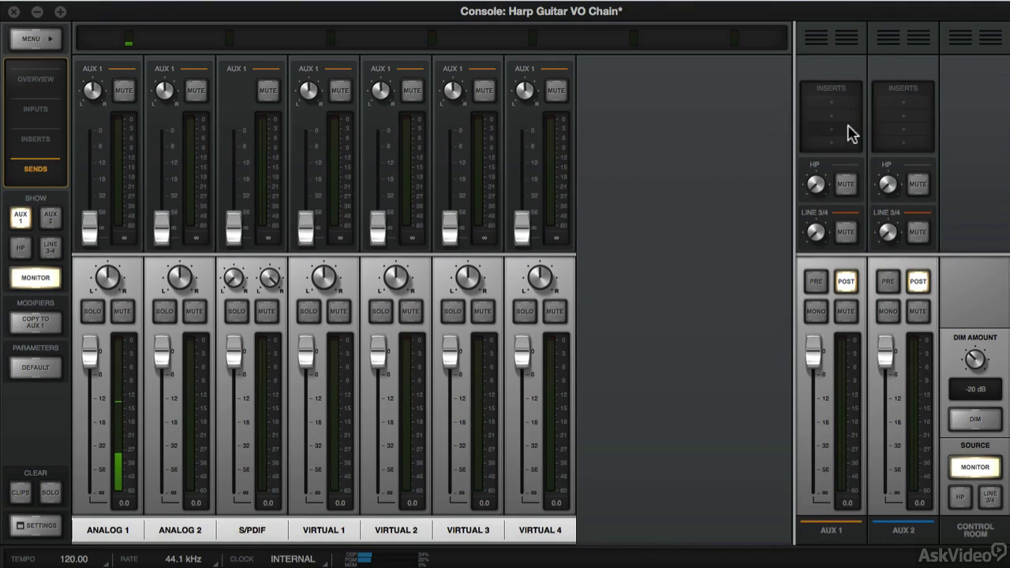
Load RealVerb-Pro from the Reverb category onto Aux 1's first insert
{"action": "left_click", "coordinate": [833, 102]}
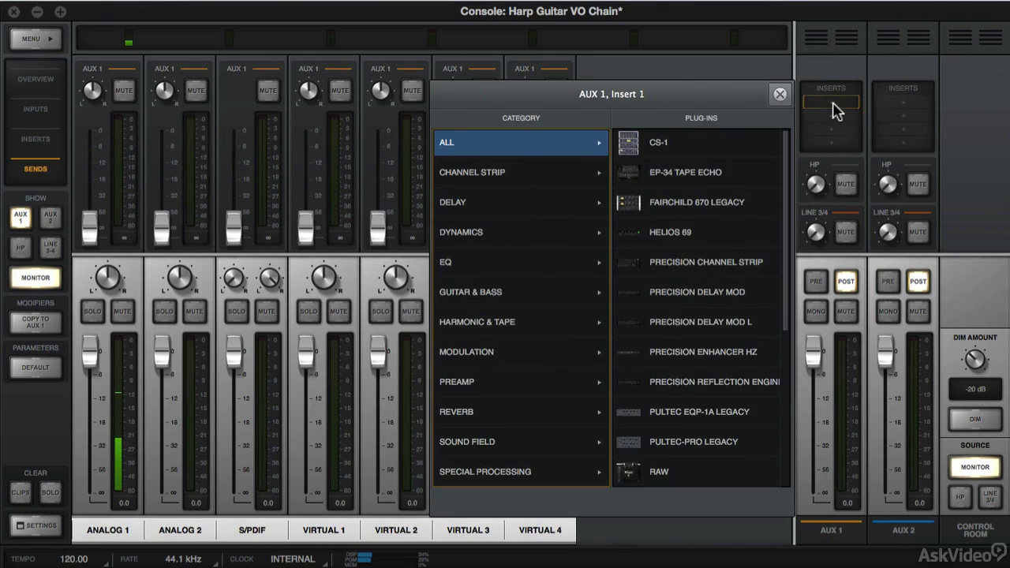
{"action": "left_click", "coordinate": [481, 412]}
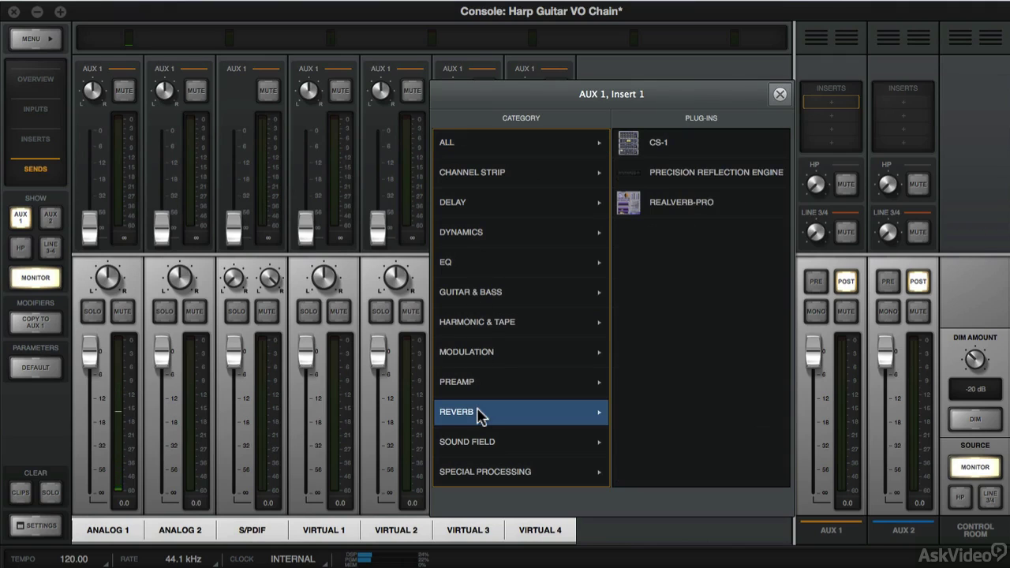
{"action": "left_click", "coordinate": [710, 204]}
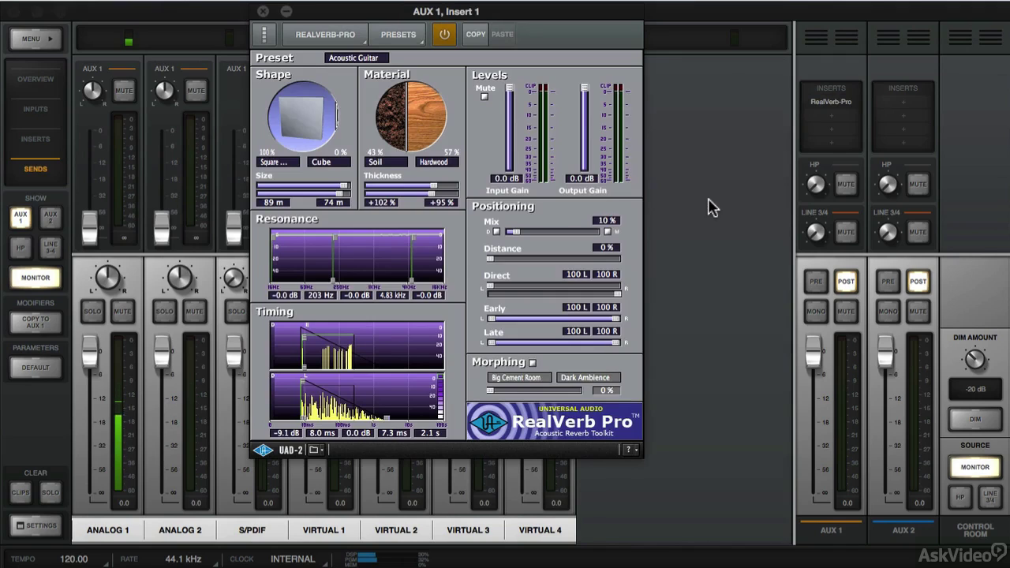
Load RealVerb-Pro's VERB preset and close the preset browser and plug-in window
{"action": "left_click", "coordinate": [411, 34]}
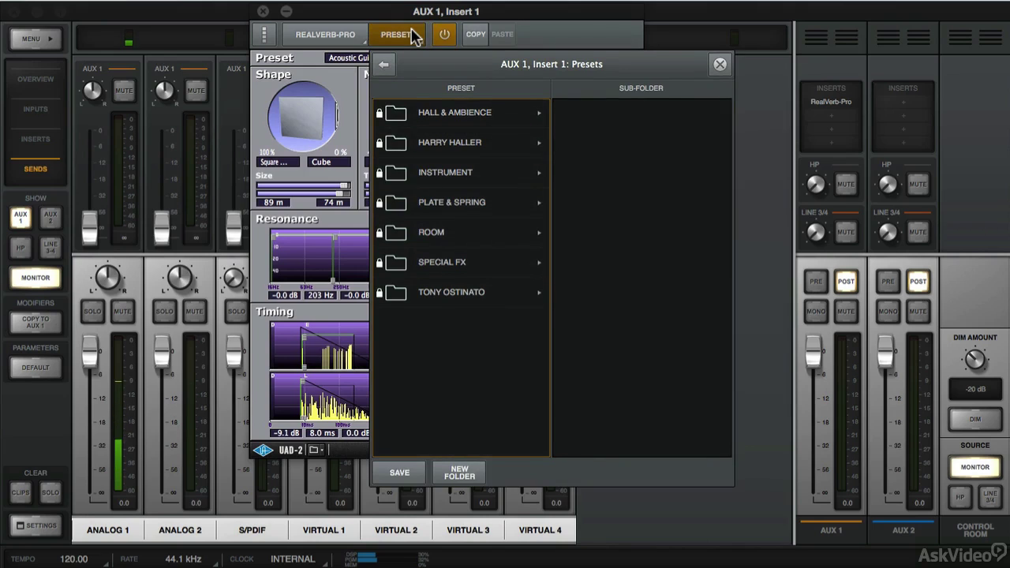
{"action": "left_click", "coordinate": [480, 291]}
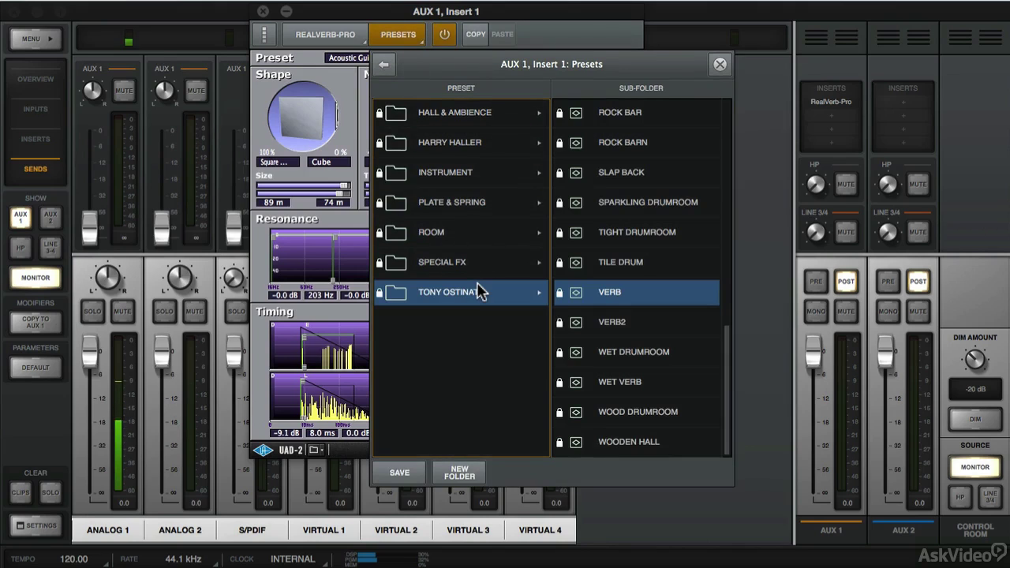
{"action": "left_click", "coordinate": [629, 301]}
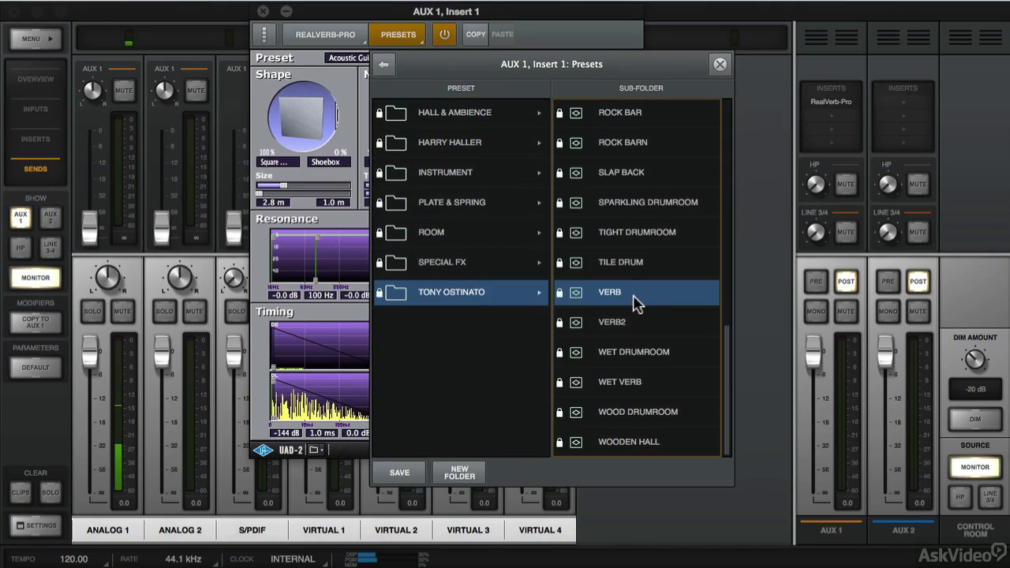
{"action": "left_click", "coordinate": [720, 65]}
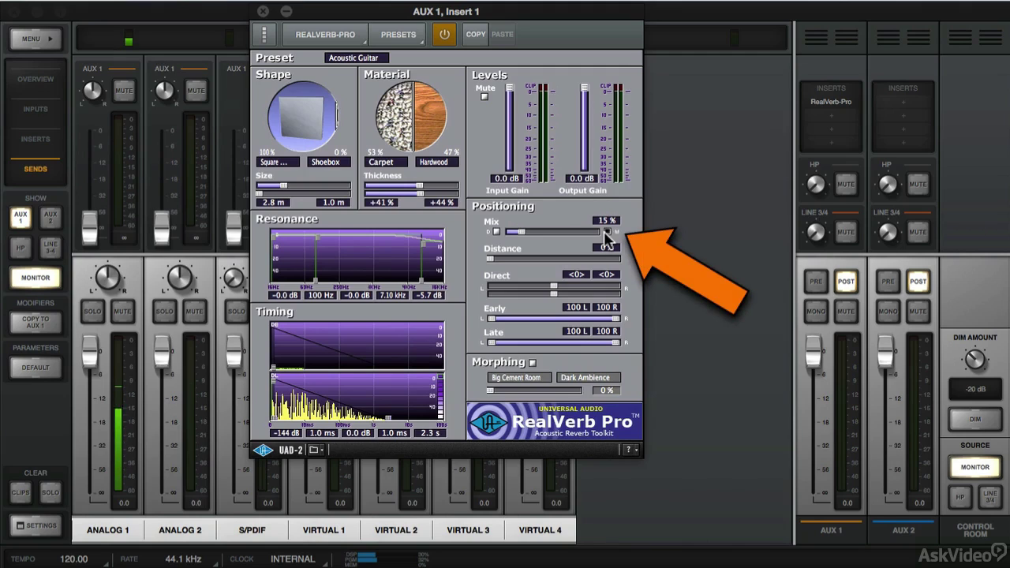
{"action": "left_click", "coordinate": [263, 11]}
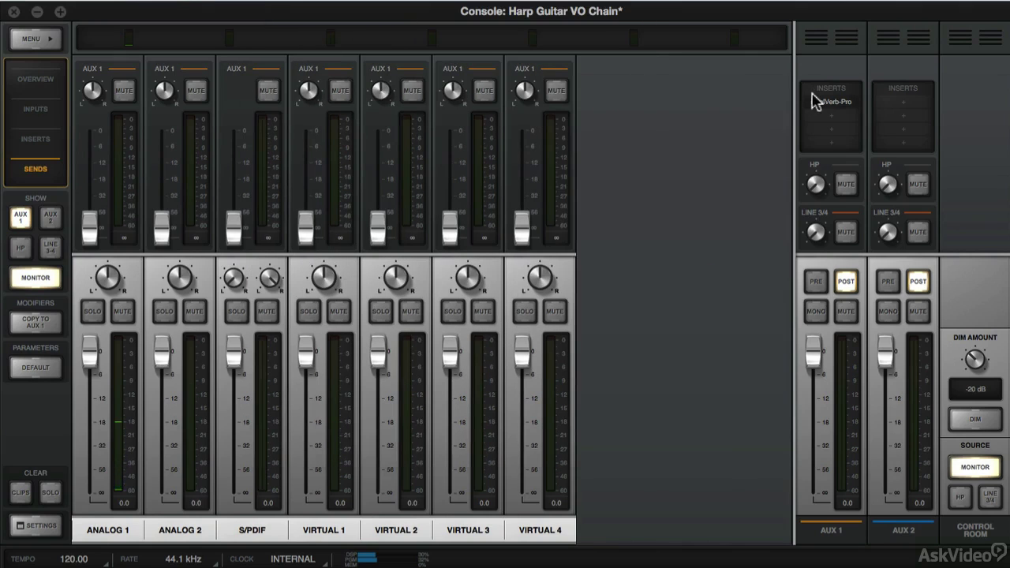
Raise Analog 1's Aux 1 send to about -18.4 dB, then pull it fully down to -∞
{"action": "mouse_move", "coordinate": [825, 105]}
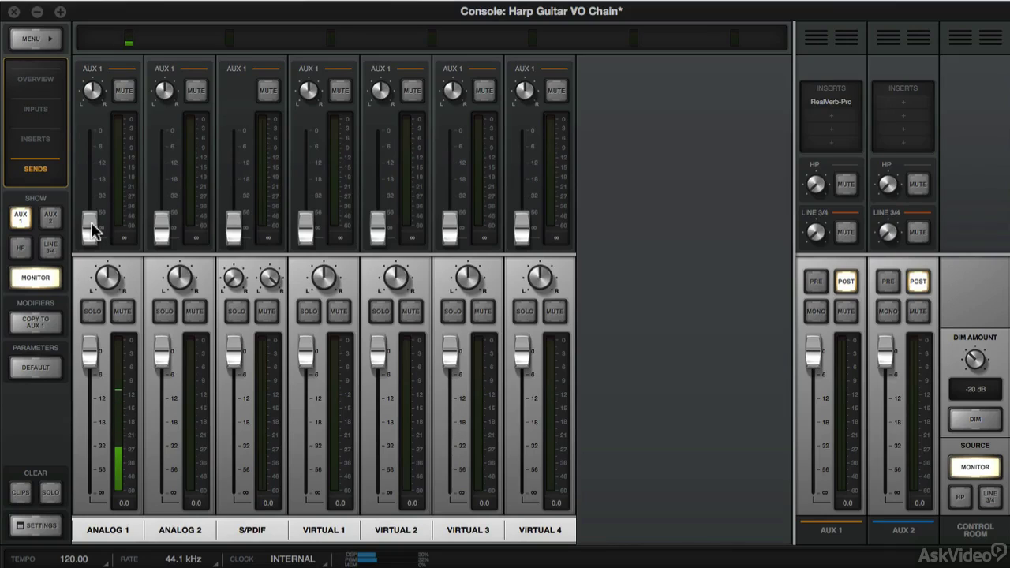
{"action": "left_click_drag", "start_coordinate": [91, 229], "coordinate": [92, 176]}
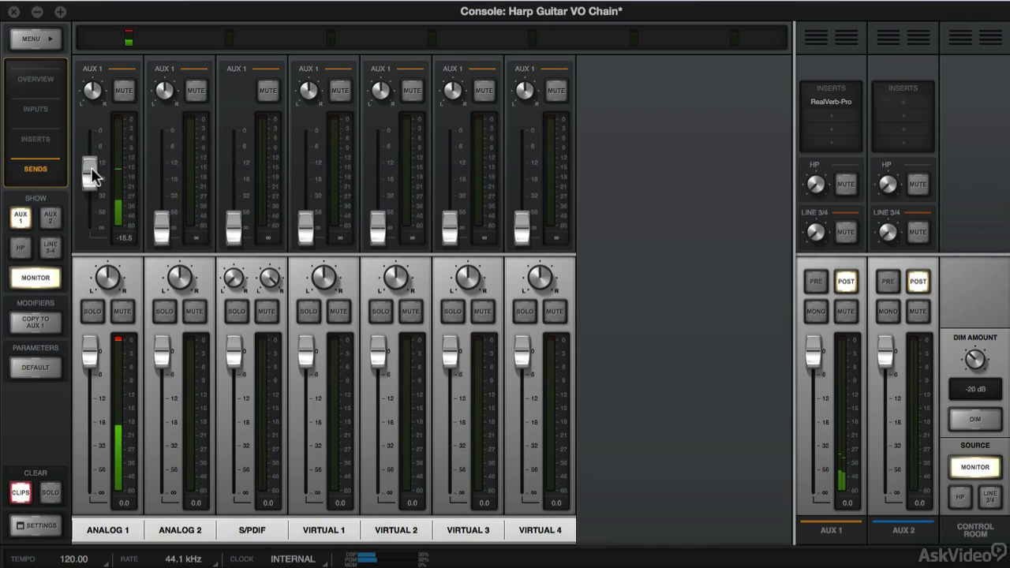
{"action": "left_click_drag", "start_coordinate": [92, 176], "coordinate": [93, 252]}
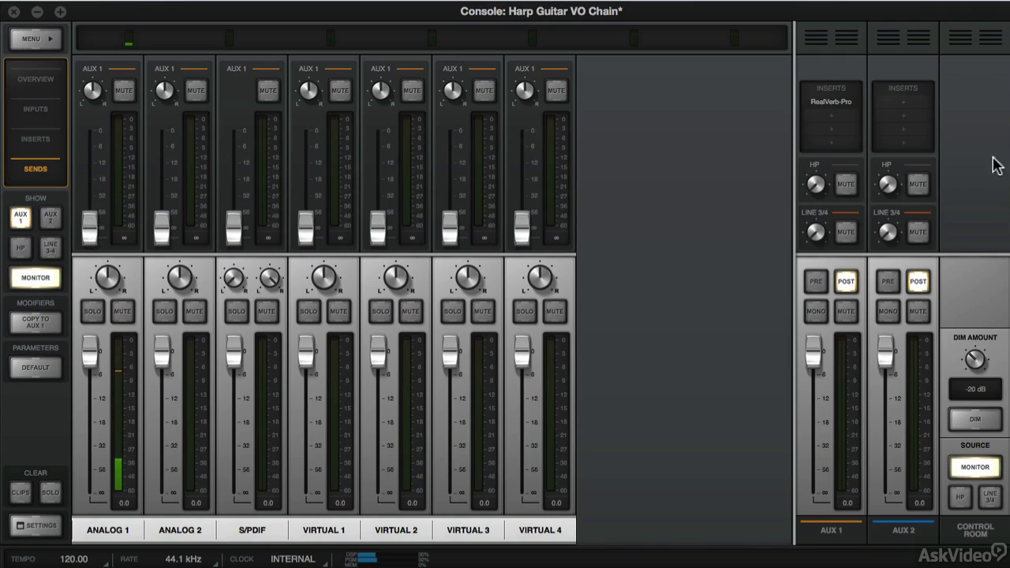
Load EP-34 Tape Echo on Aux 2's first insert with the DUB PROFESSOR preset (281 ms delay)
{"action": "left_click", "coordinate": [907, 107]}
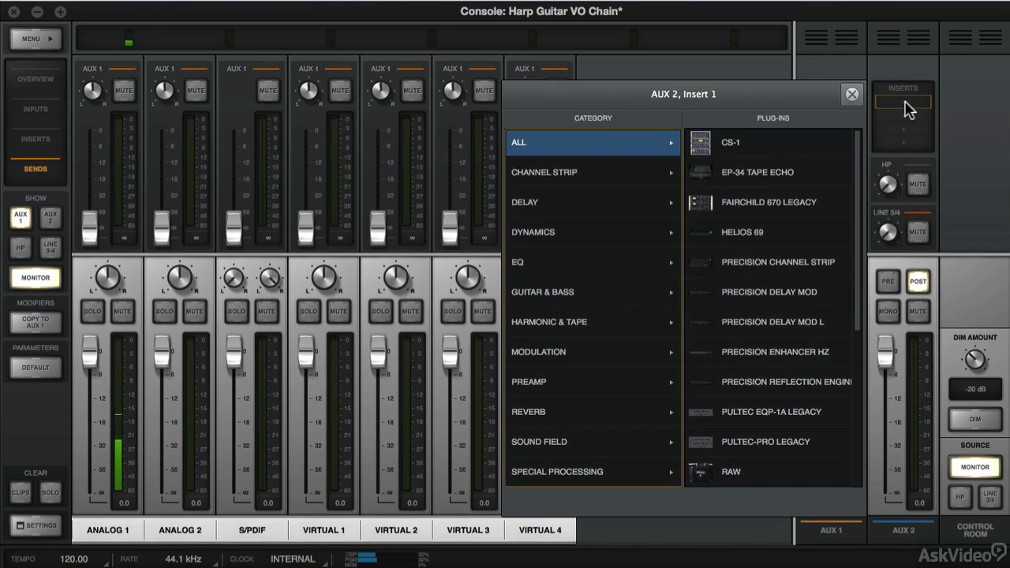
{"action": "left_click", "coordinate": [719, 173]}
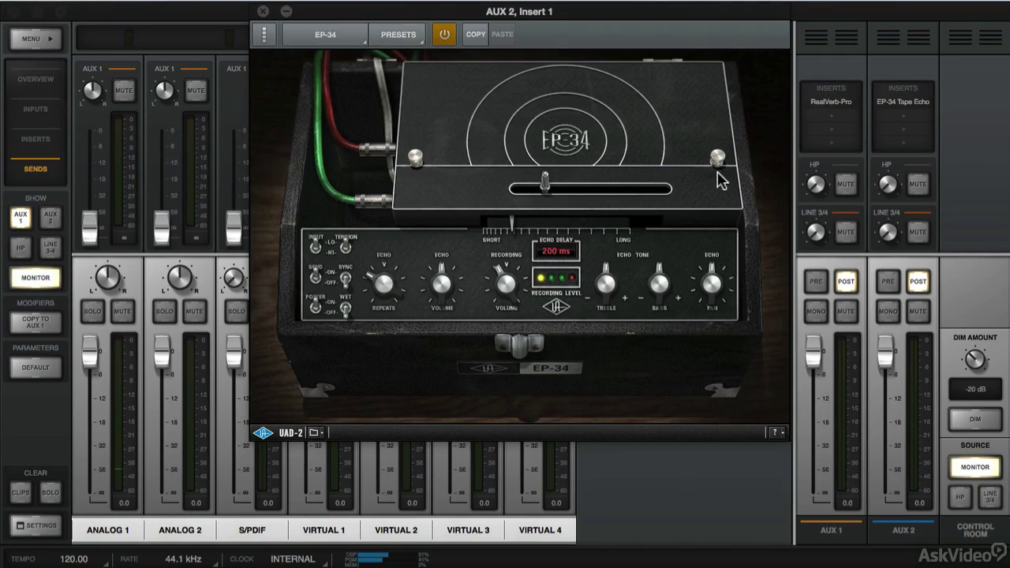
{"action": "left_click", "coordinate": [412, 40]}
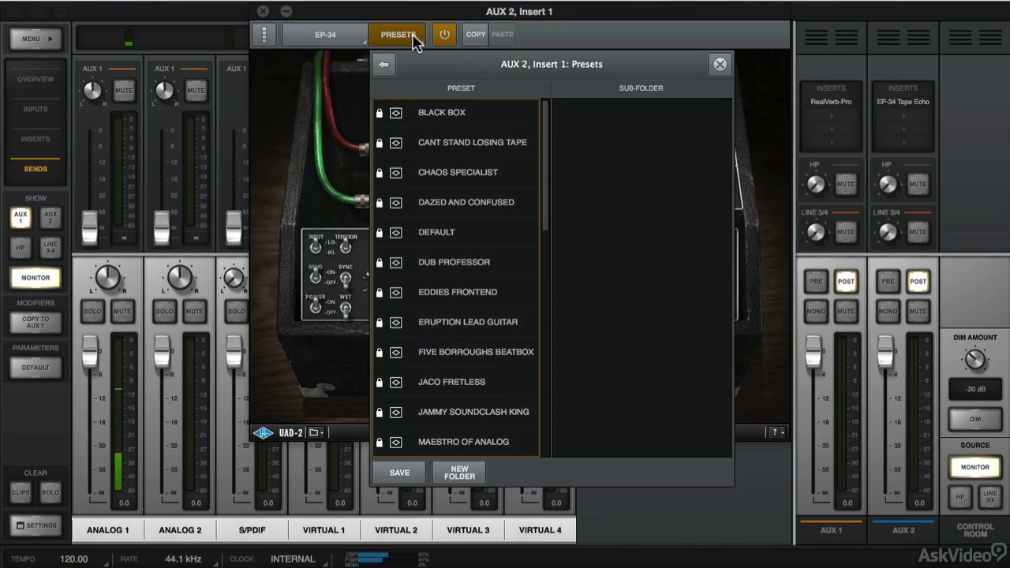
{"action": "left_click", "coordinate": [477, 269]}
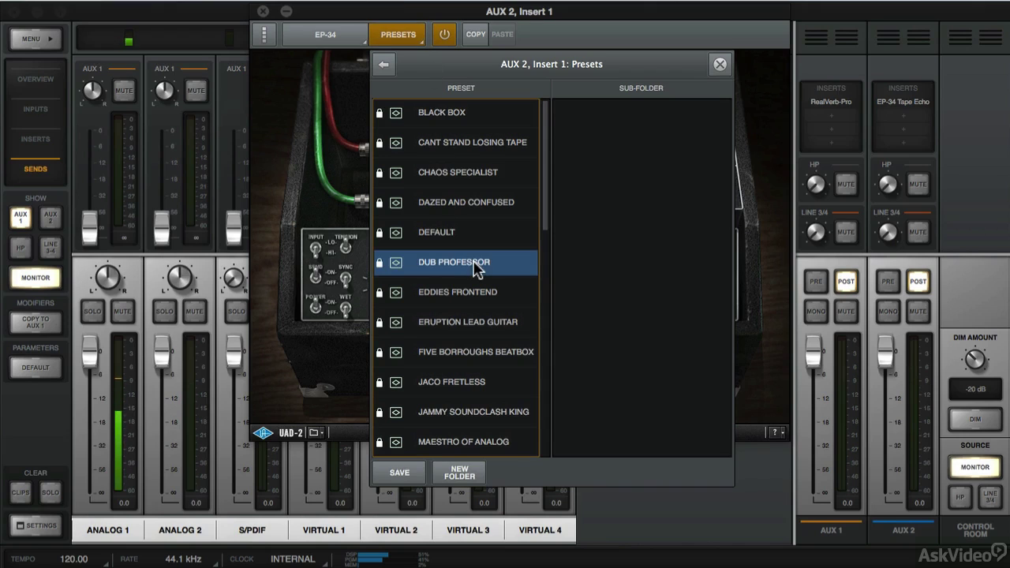
{"action": "left_click", "coordinate": [720, 64]}
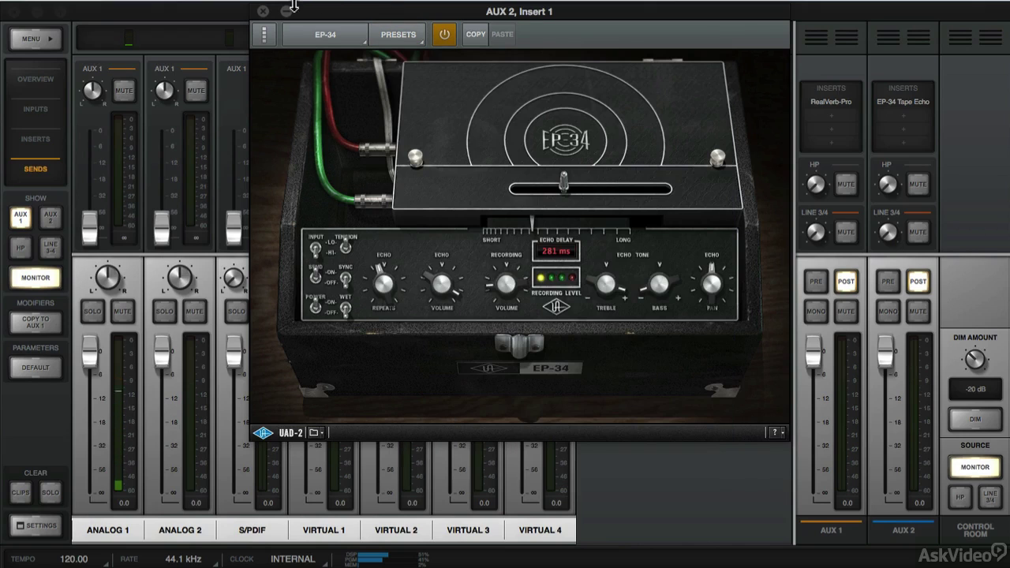
{"action": "left_click", "coordinate": [263, 11]}
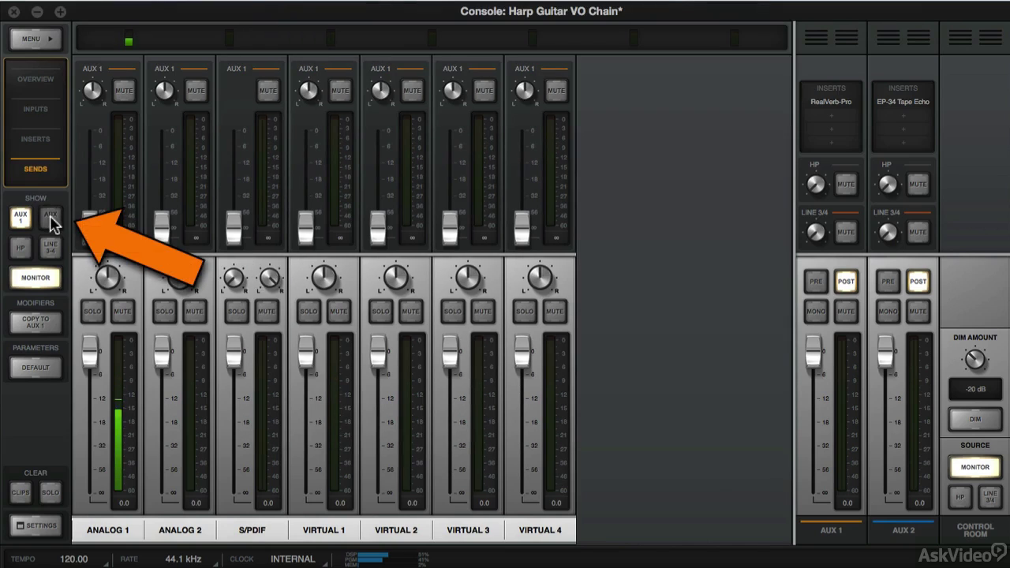
Move Analog 1's Aux 2 send to -10.4 and back off, then pull the Aux 2 return fully down
{"action": "left_click", "coordinate": [51, 219]}
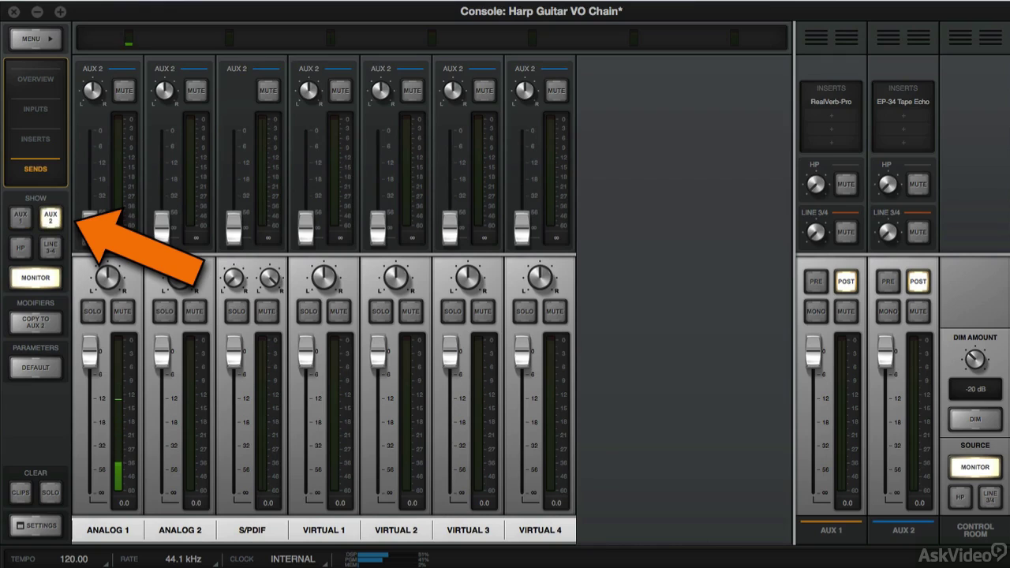
{"action": "mouse_move", "coordinate": [90, 222]}
{"action": "left_click_drag", "start_coordinate": [91, 222], "coordinate": [100, 169]}
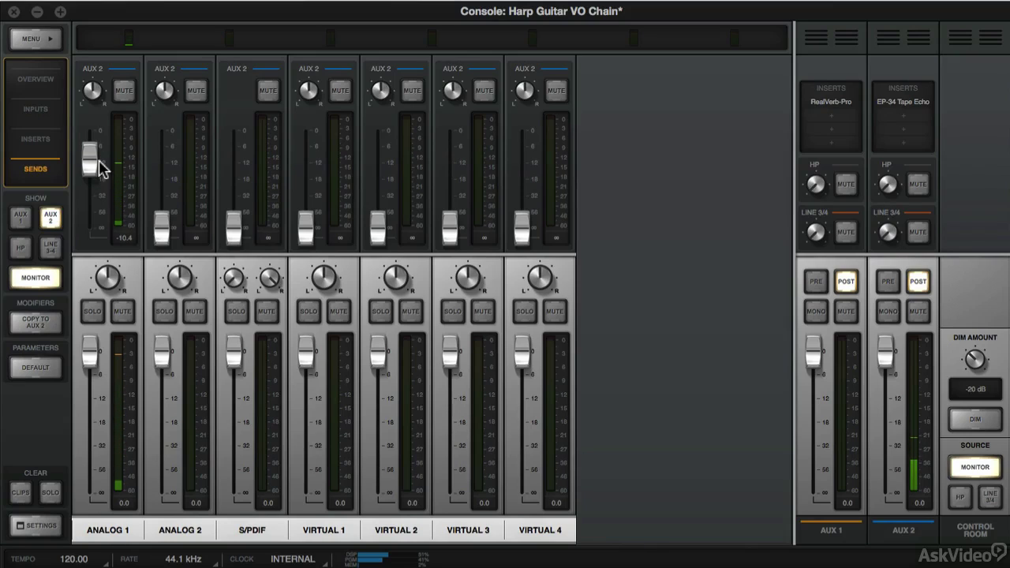
{"action": "left_click_drag", "start_coordinate": [100, 169], "coordinate": [91, 241]}
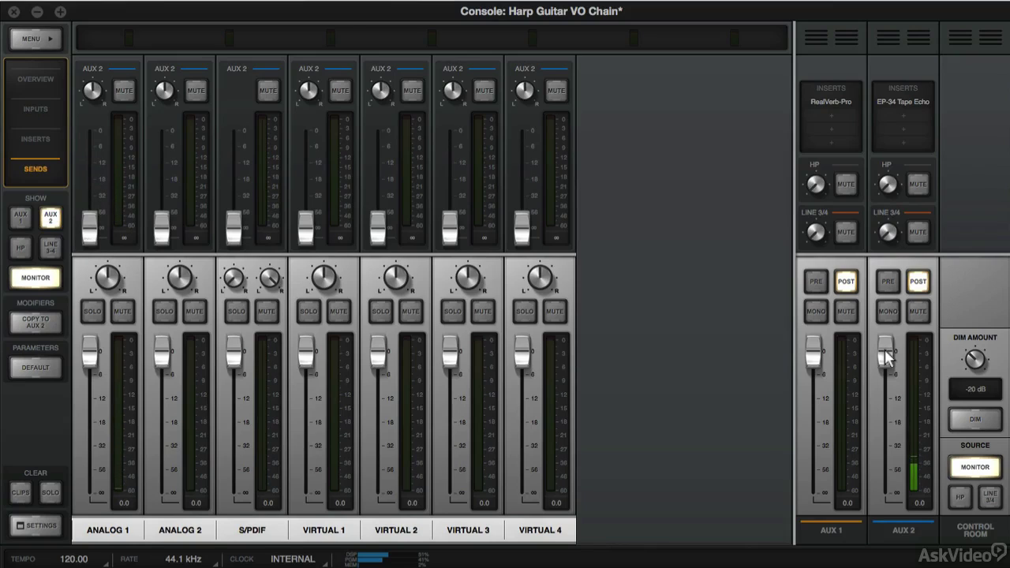
{"action": "left_click_drag", "start_coordinate": [885, 349], "coordinate": [885, 360]}
{"action": "left_click_drag", "start_coordinate": [885, 425], "coordinate": [885, 516]}
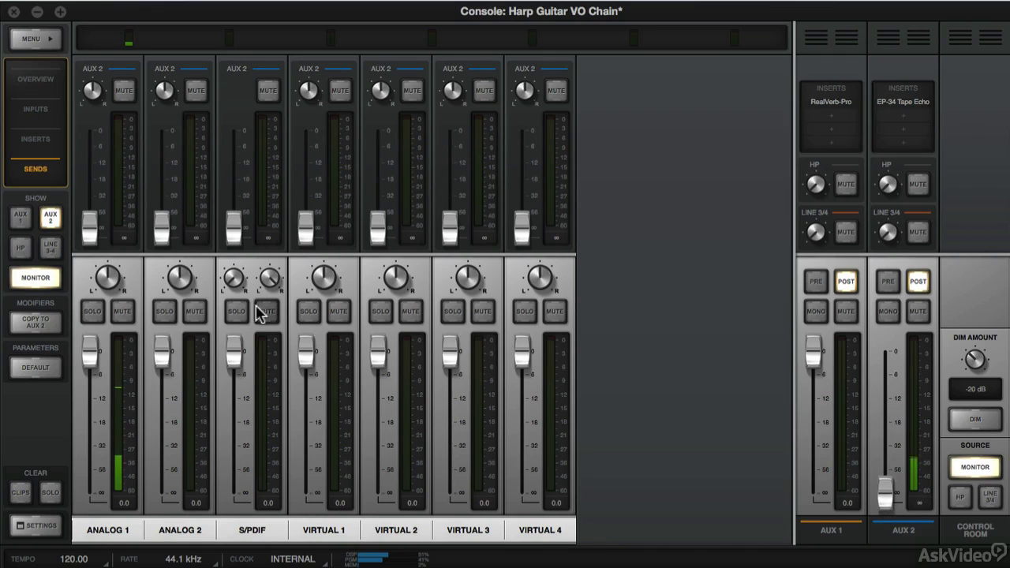
Move RealVerb-Pro to Aux 1's second insert and EP-34 from Aux 2 into Aux 1's first insert
{"action": "left_click", "coordinate": [21, 224]}
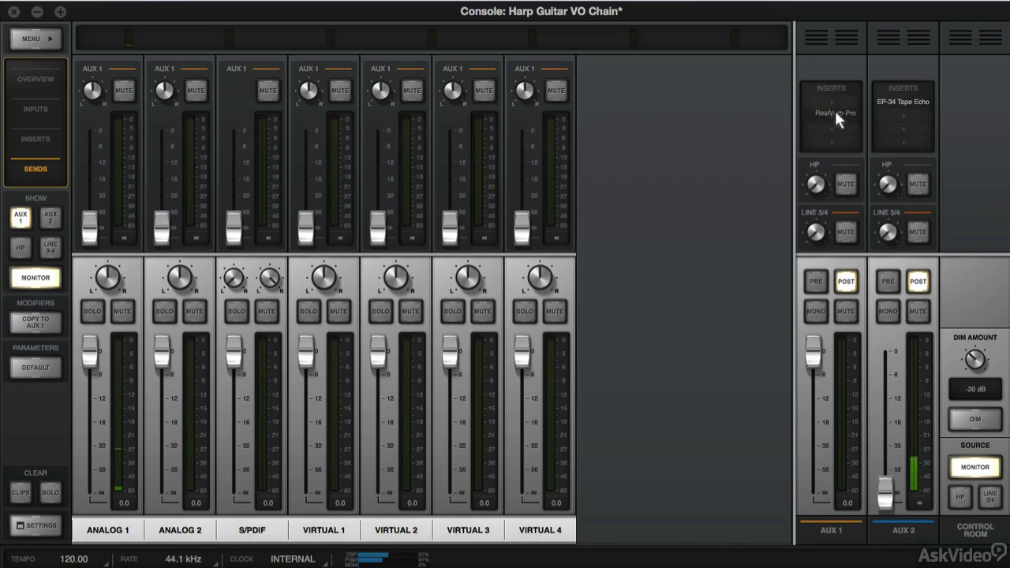
{"action": "left_click_drag", "start_coordinate": [835, 109], "coordinate": [842, 124]}
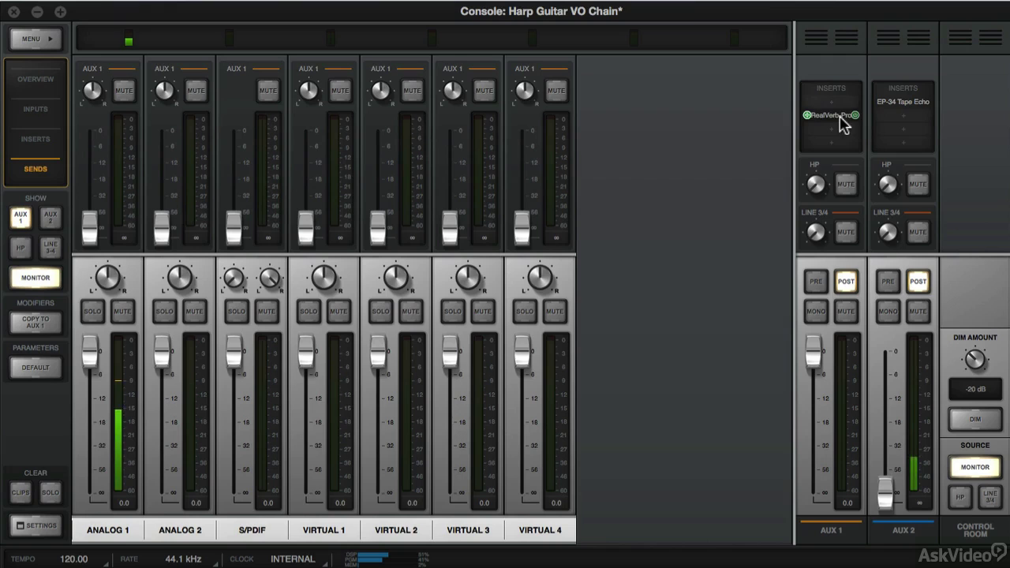
{"action": "left_click_drag", "start_coordinate": [907, 103], "coordinate": [844, 107]}
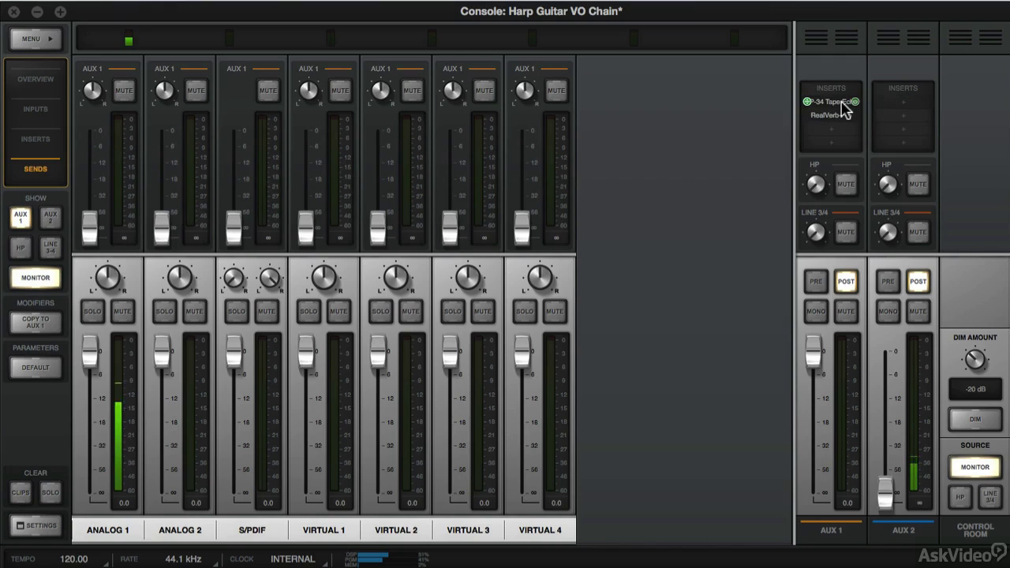
Lower the Repeats setting on the EP-34 Tape Echo now on Aux 1
{"action": "left_click", "coordinate": [840, 107]}
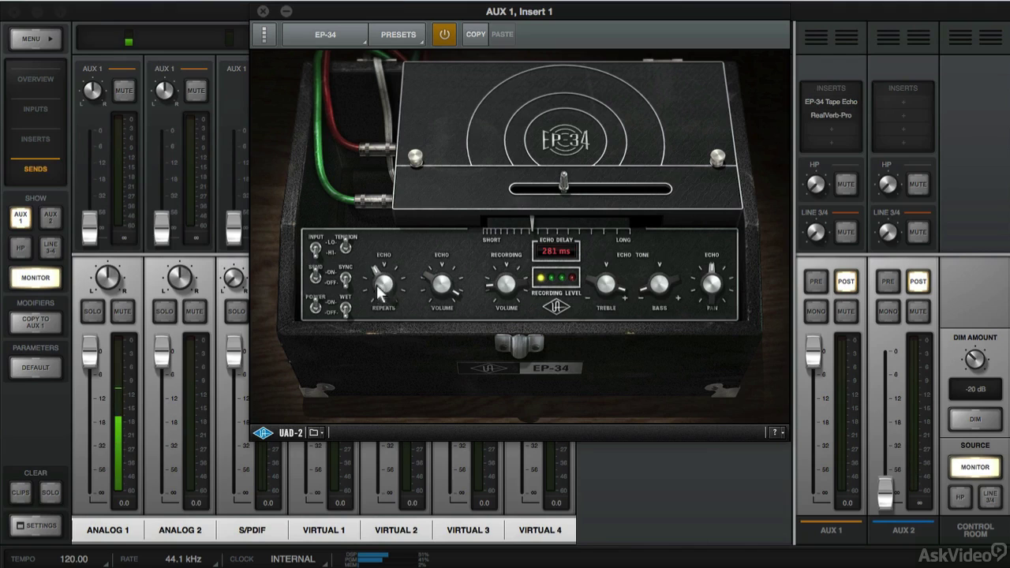
{"action": "left_click_drag", "start_coordinate": [377, 285], "coordinate": [377, 305]}
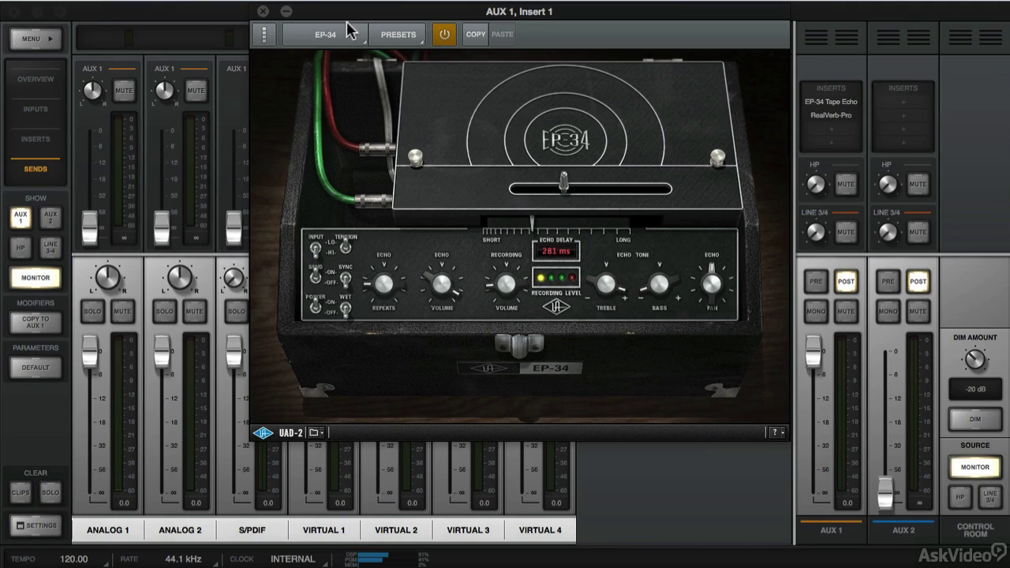
{"action": "left_click", "coordinate": [264, 11]}
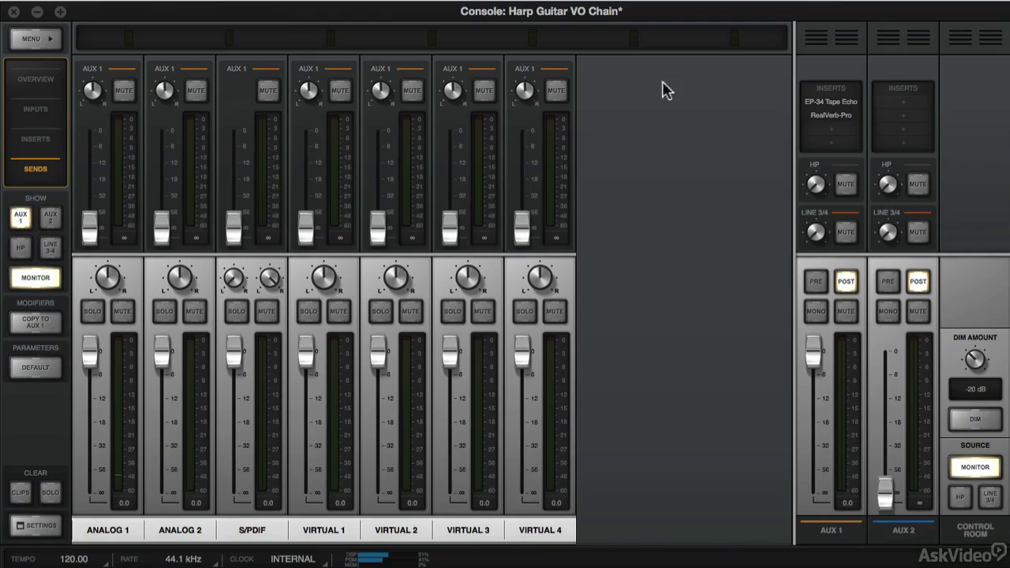
Raise Analog 1's Aux 1 send to about -11.8 dB, then trim it to -13.1 dB
{"action": "mouse_move", "coordinate": [843, 105]}
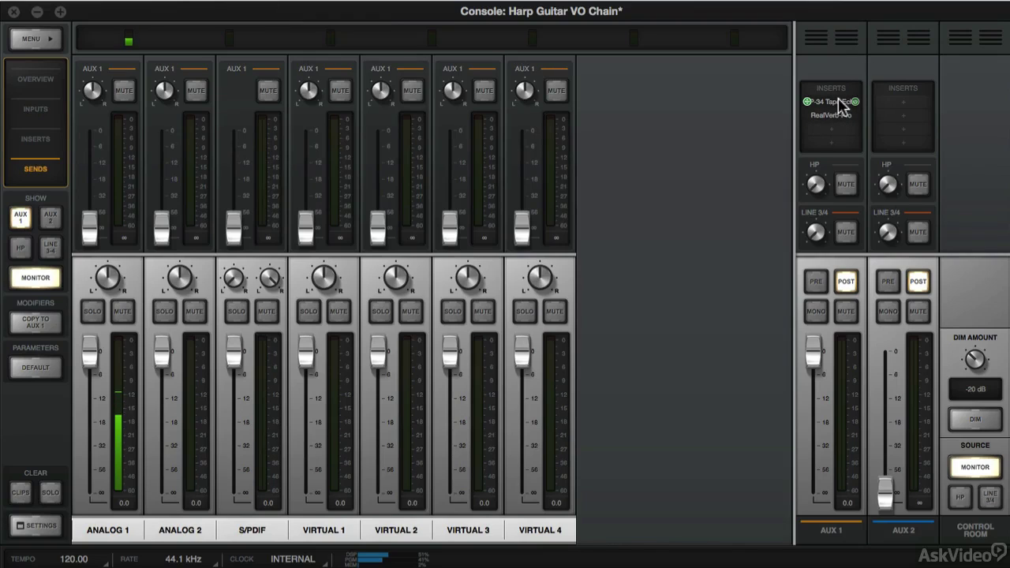
{"action": "left_click", "coordinate": [21, 221]}
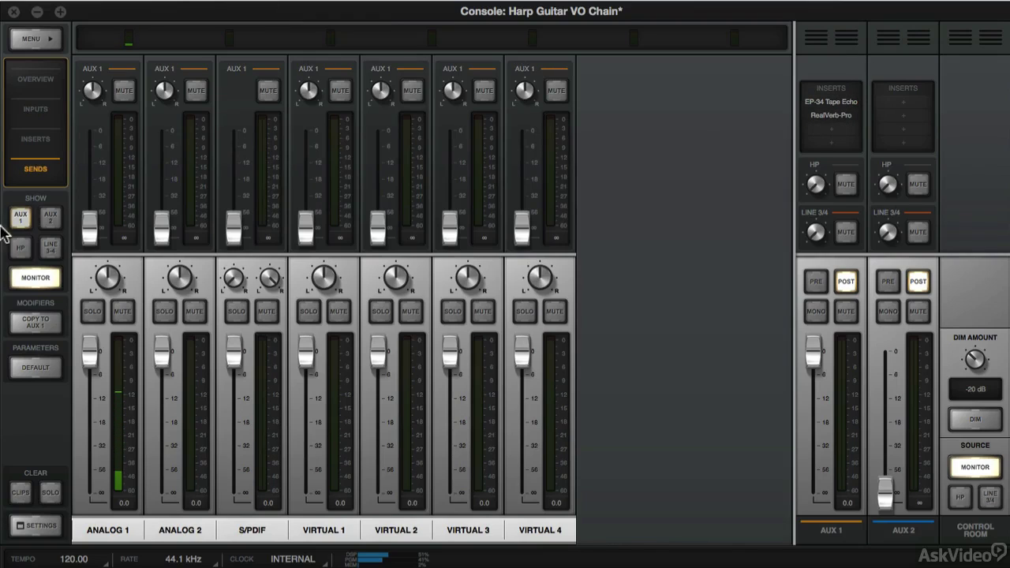
{"action": "left_click", "coordinate": [21, 221]}
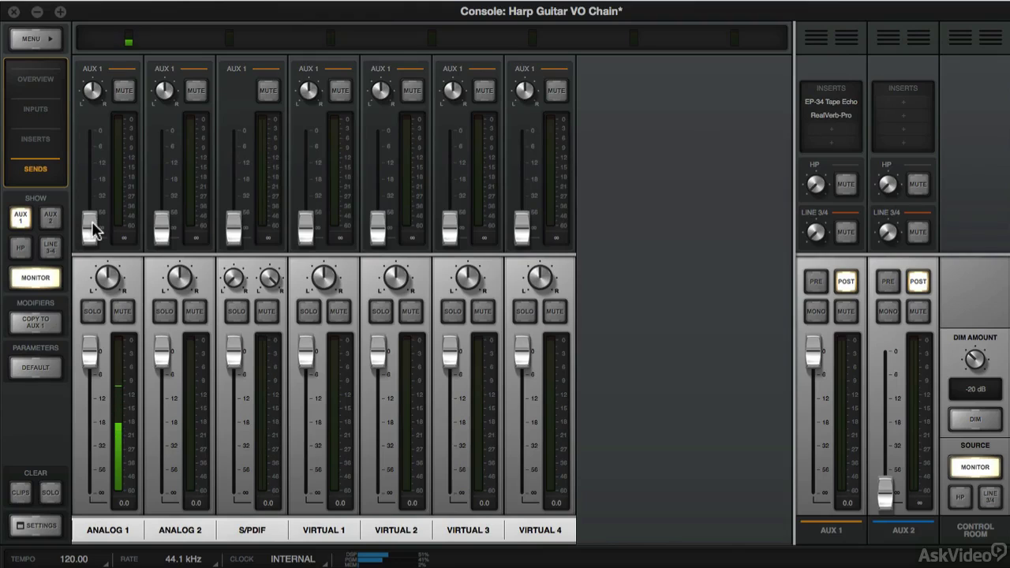
{"action": "left_click_drag", "start_coordinate": [92, 228], "coordinate": [100, 164]}
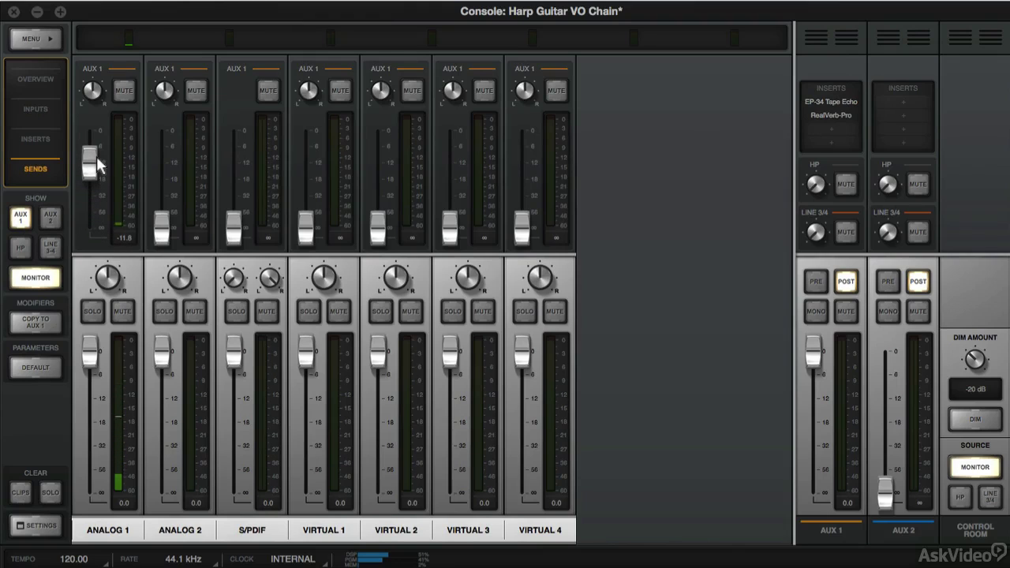
{"action": "left_click_drag", "start_coordinate": [97, 163], "coordinate": [91, 256]}
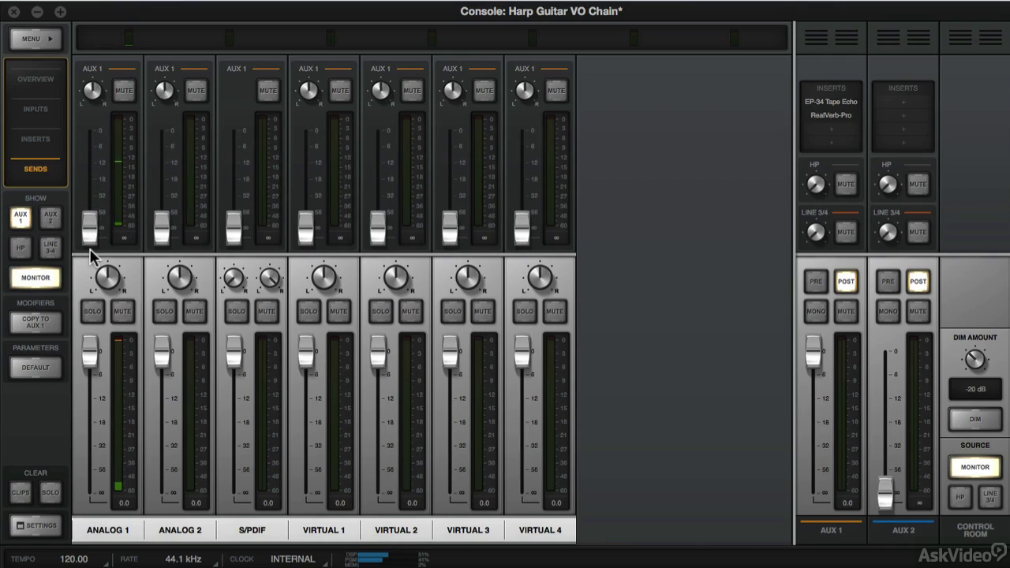